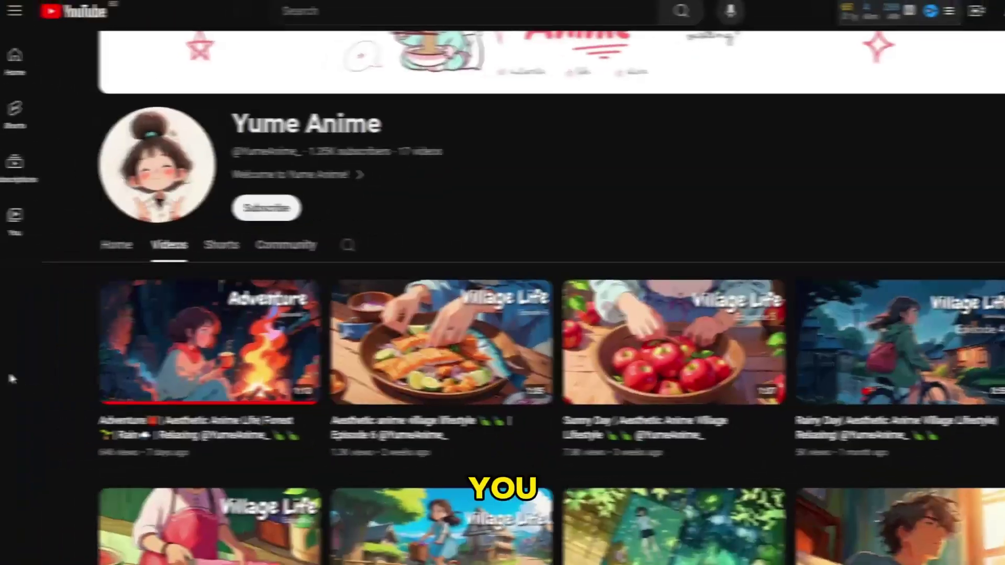
scroll(23, 376, "down", 1)
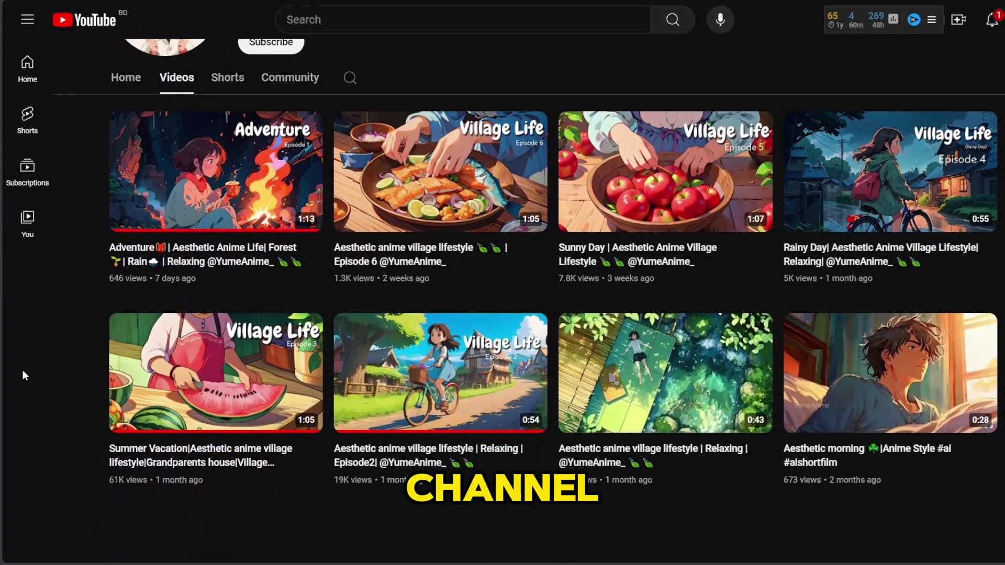
scroll(23, 372, "down", 1)
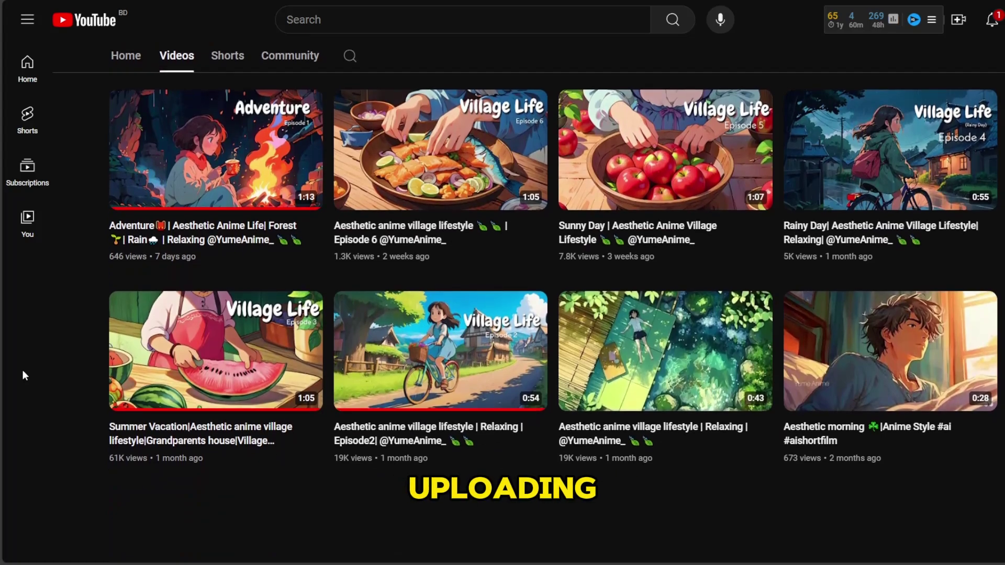
scroll(23, 375, "up", 4)
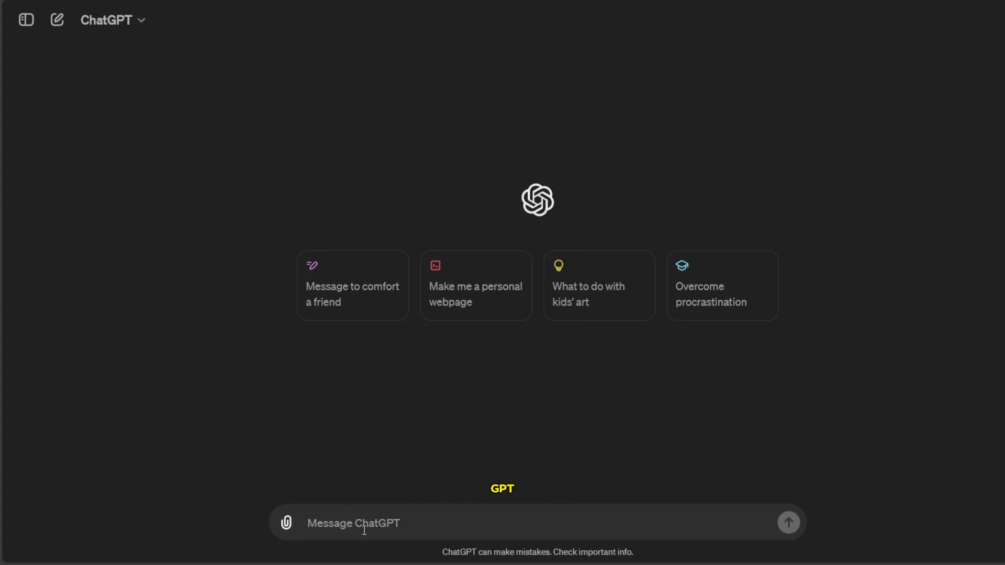
type("Write me a story about two boys, one rich and the other poor, with a friendly speaking tone and storytelling style.")
Step: Send ChatGPT the prompt for a friendly story about a rich boy and a poor boy
left_click(788, 523)
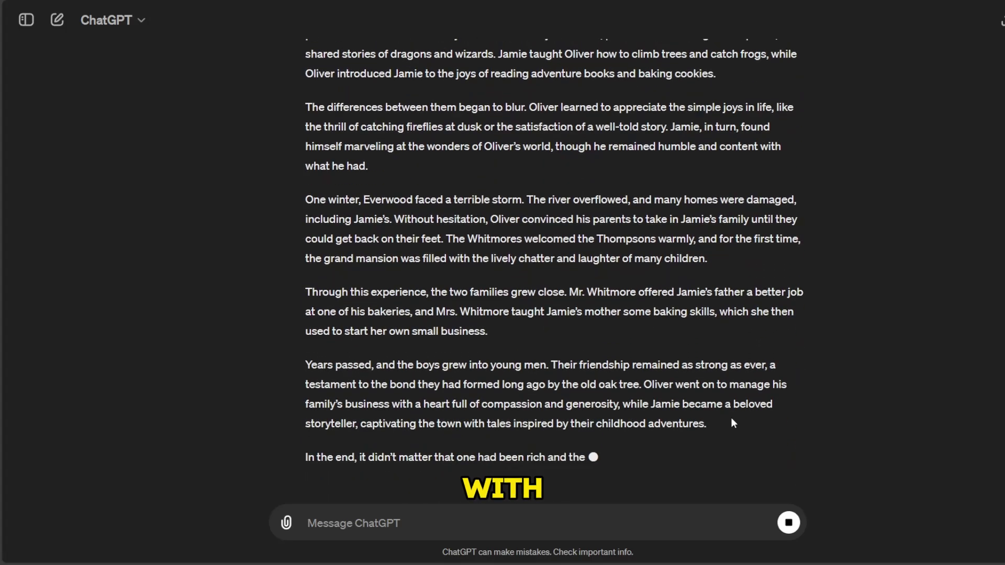
scroll(551, 407, "up", 3)
scroll(552, 407, "up", 5)
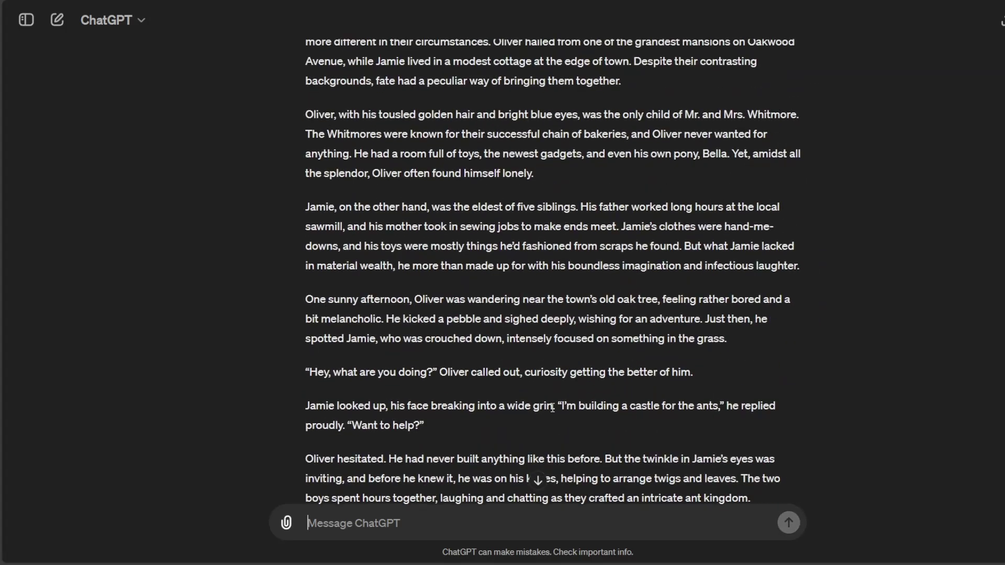
scroll(548, 402, "up", 2)
scroll(547, 401, "down", 5)
scroll(548, 402, "down", 7)
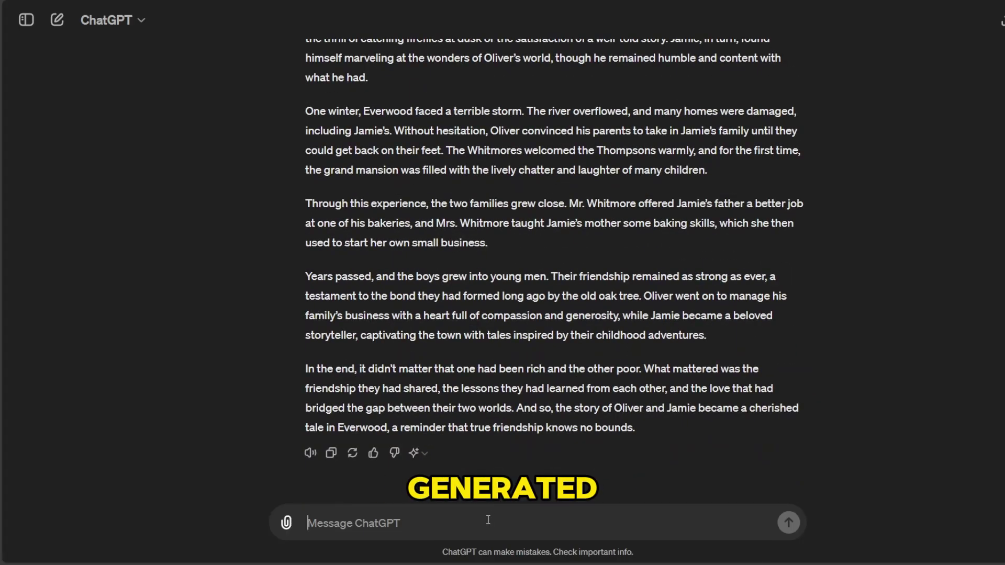
scroll(494, 467, "up", 2)
scroll(513, 382, "up", 8)
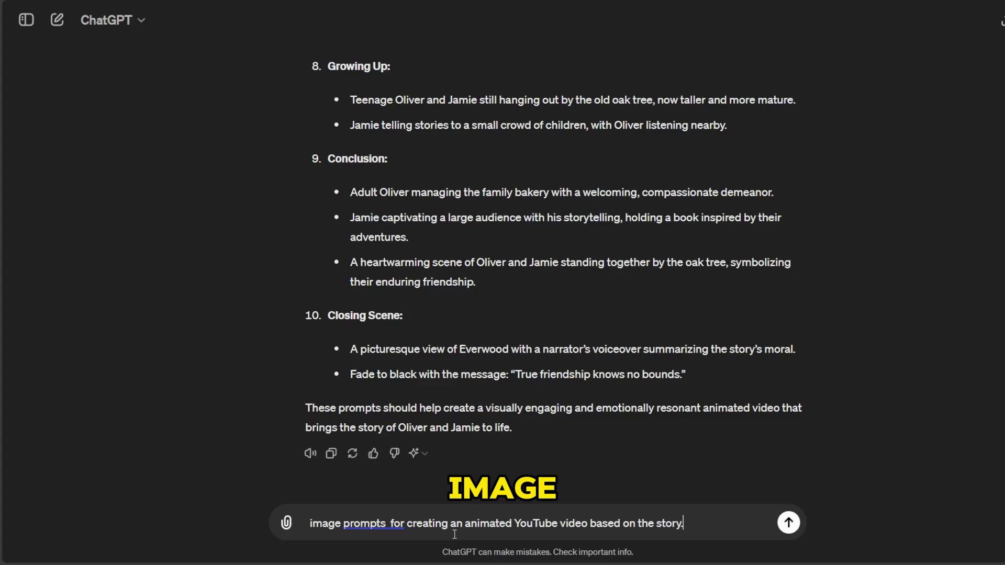
type("images in leonardo a")
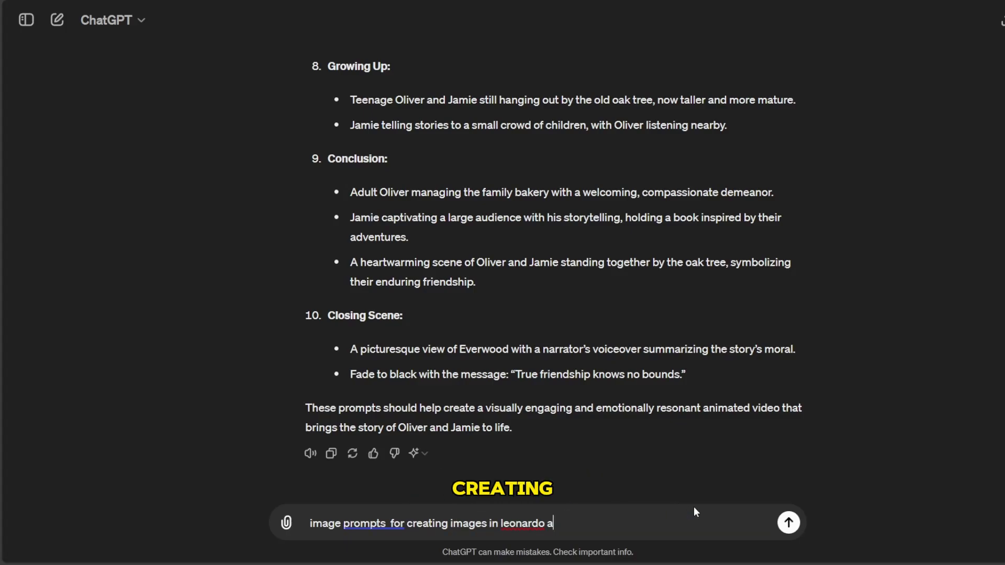
type("i to generate ")
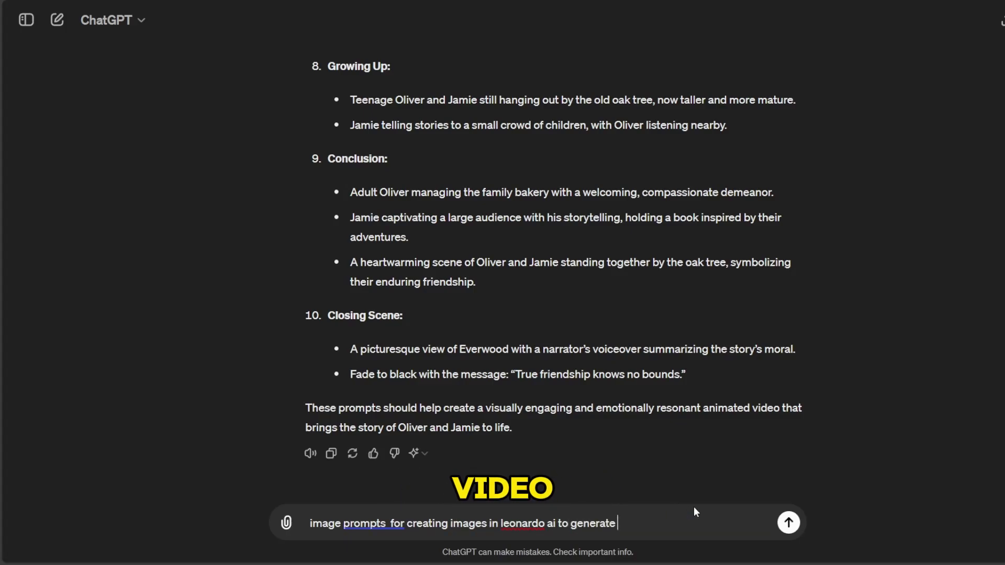
type("anima")
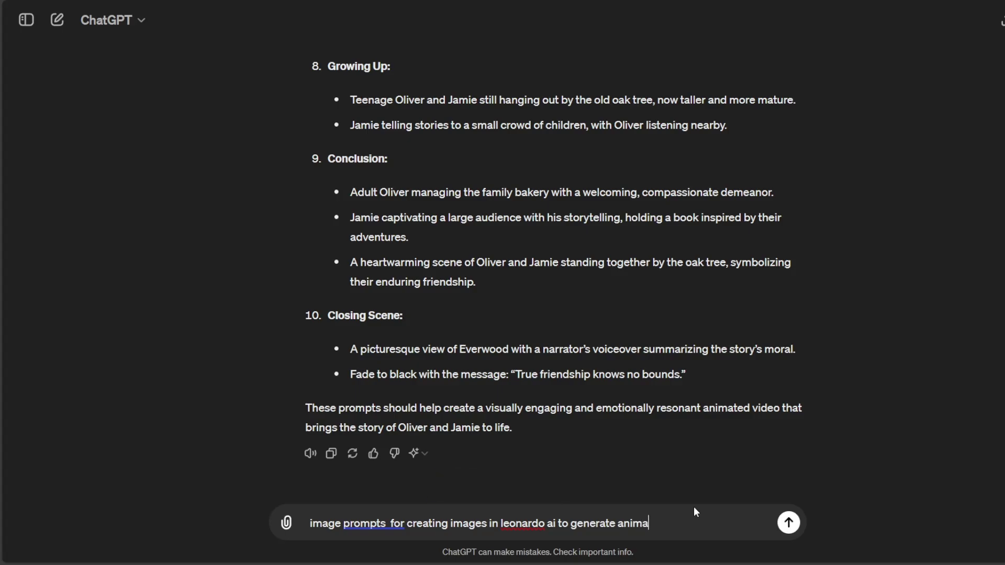
type("ted images")
Step: Ask ChatGPT for 20 Leonardo AI image prompts to generate animated story images
key("Home")
type("20")
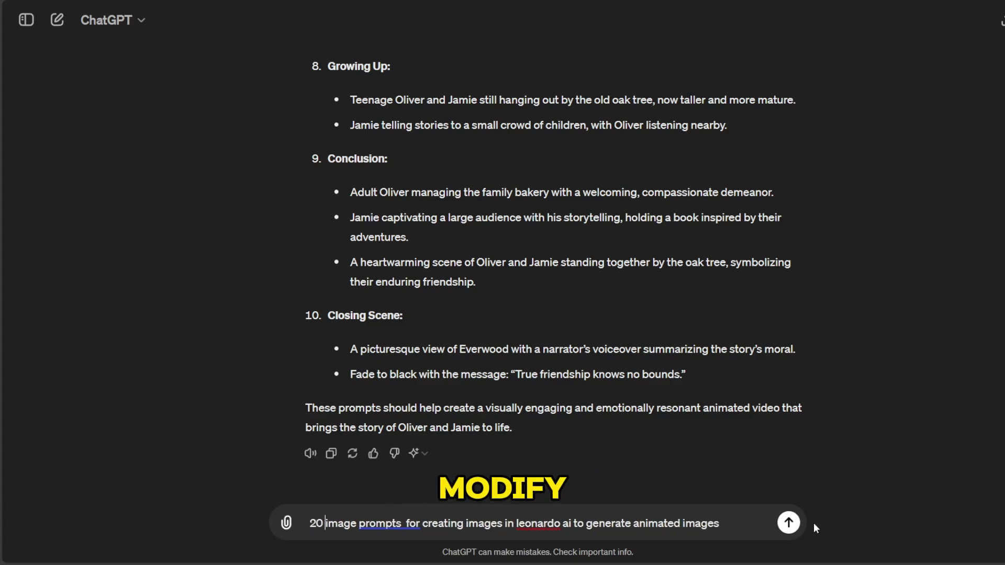
key("Return")
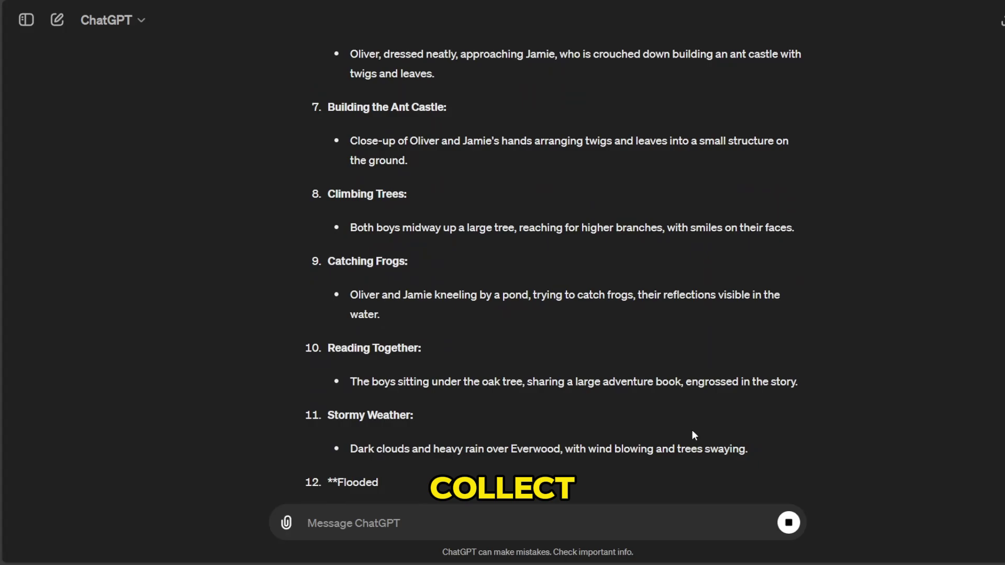
scroll(692, 431, "up", 5)
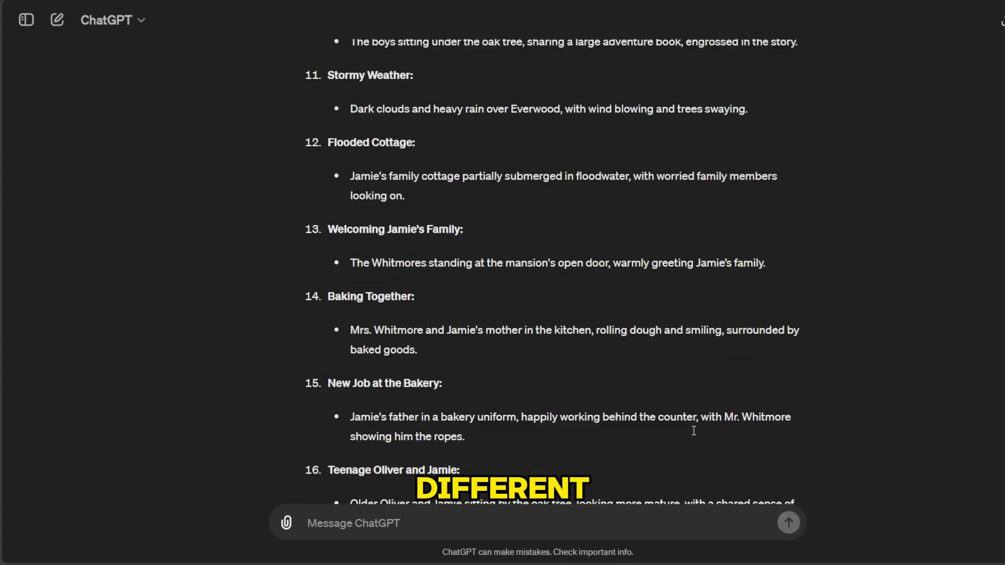
scroll(693, 431, "up", 8)
scroll(692, 429, "down", 5)
scroll(693, 429, "down", 6)
scroll(690, 409, "up", 10)
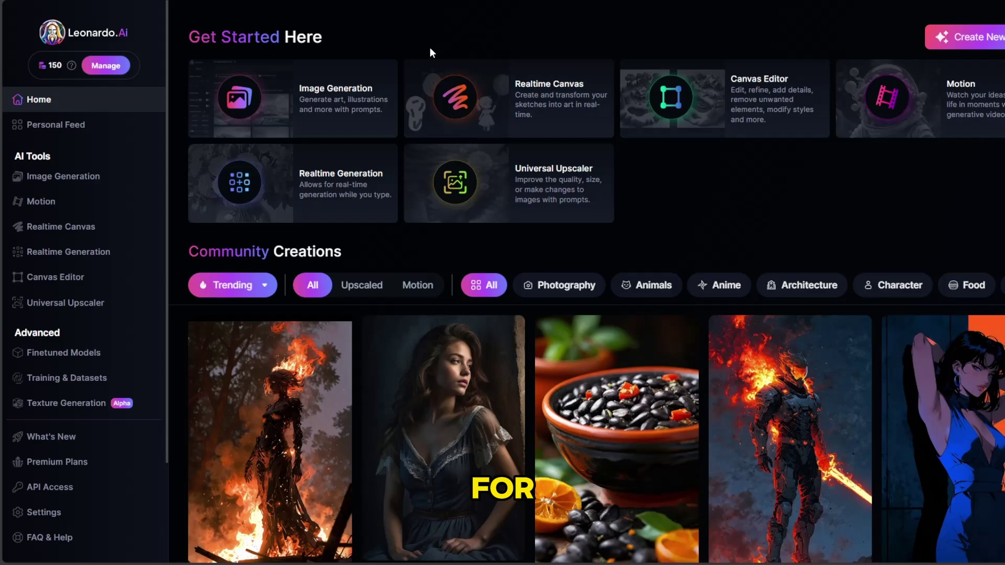
Step: Choose the 3D Animation Style model and 16:9 aspect ratio in Leonardo's image generator
left_click(369, 87)
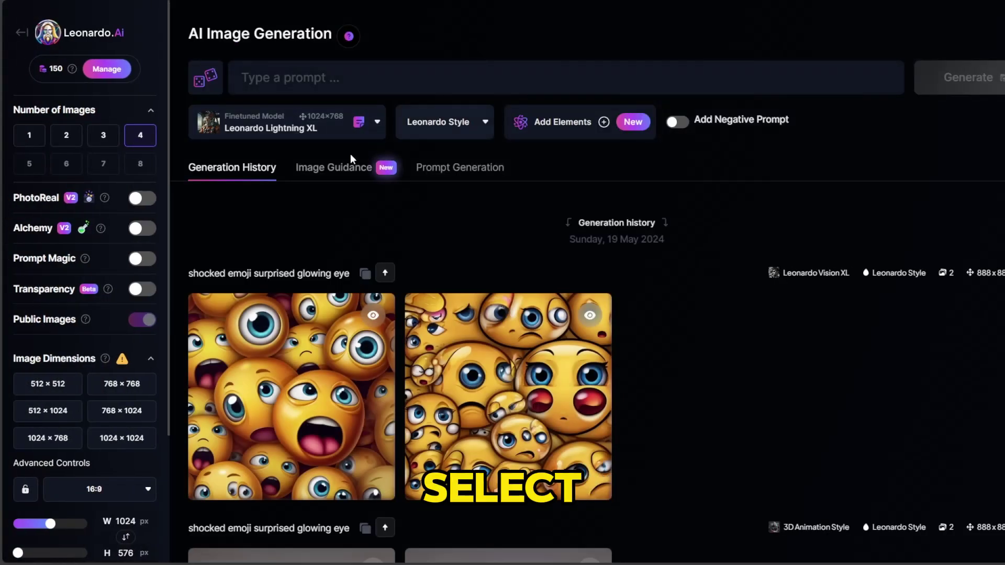
left_click(350, 133)
left_click(250, 378)
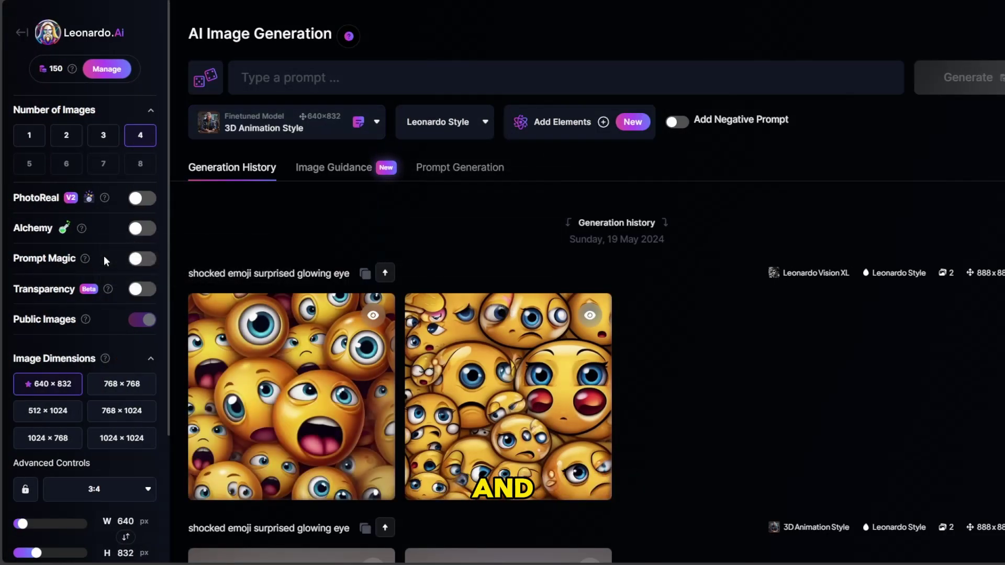
scroll(106, 356, "down", 2)
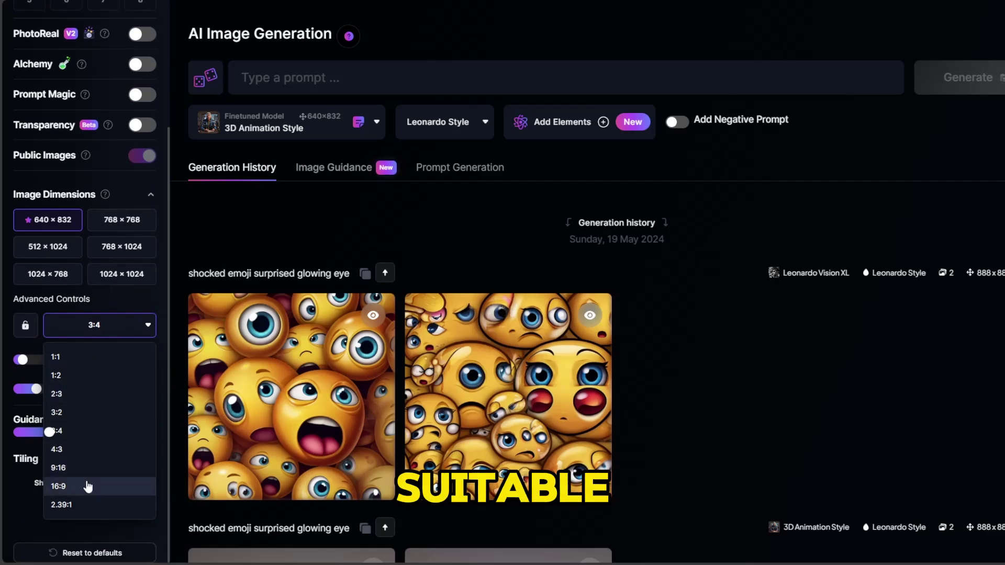
left_click(87, 486)
scroll(111, 361, "up", 2)
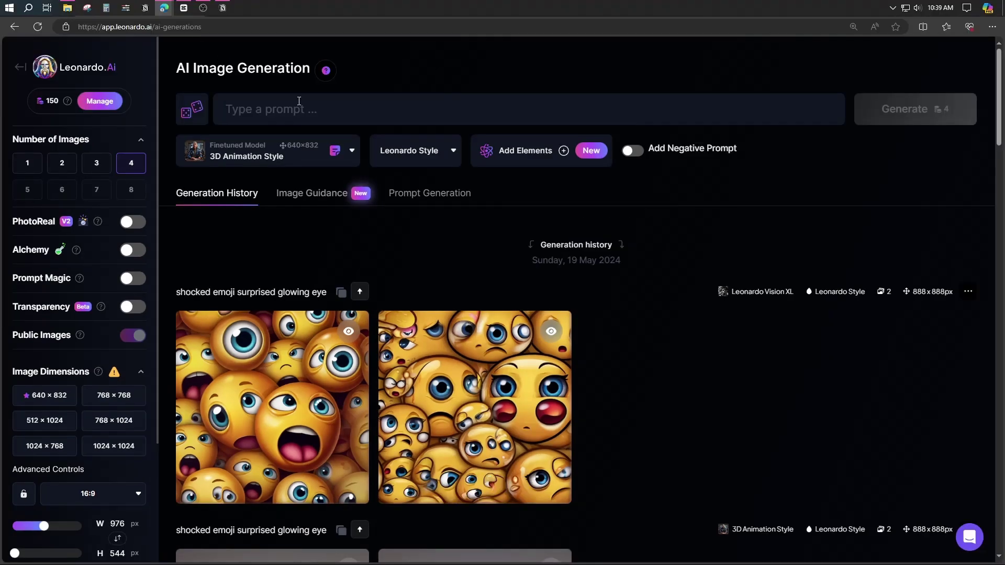
left_click(328, 109)
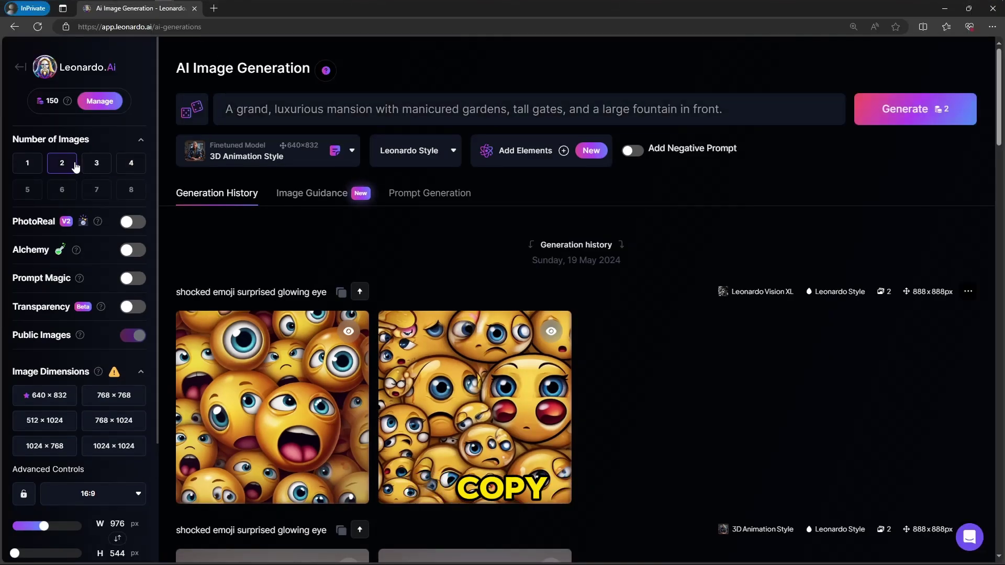
Step: Generate two images each for the mansion and cottage scene prompts
left_click(879, 120)
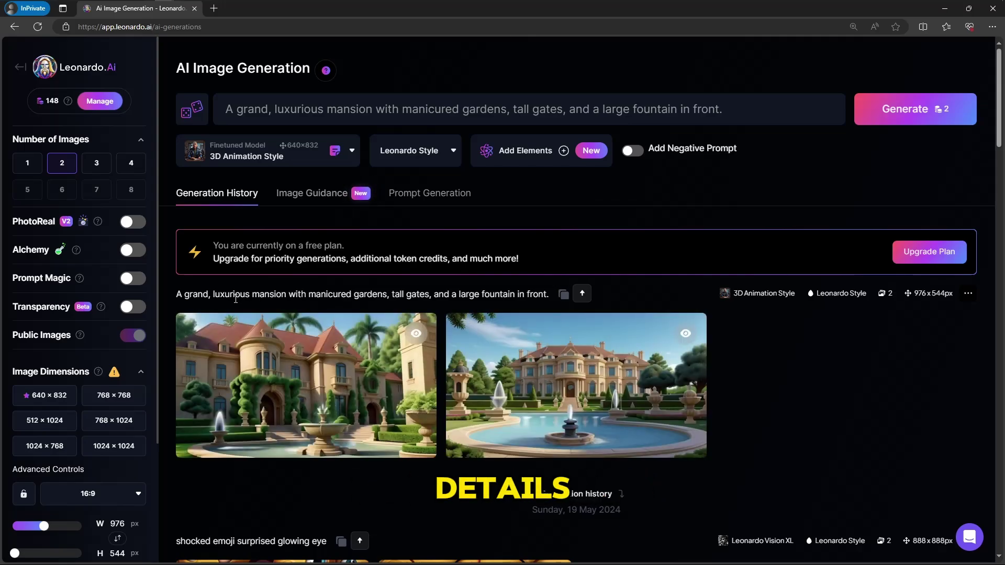
mouse_move(429, 369)
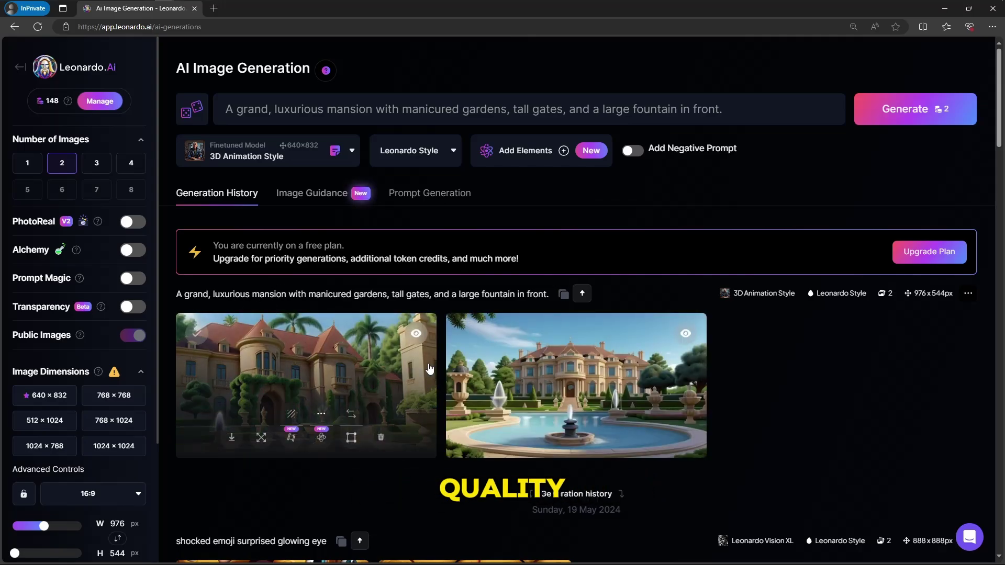
left_click(455, 112)
key("ctrl+a")
type("A small, cozy cottage with a thatched roof, a vegetable garden, and children playing outside.")
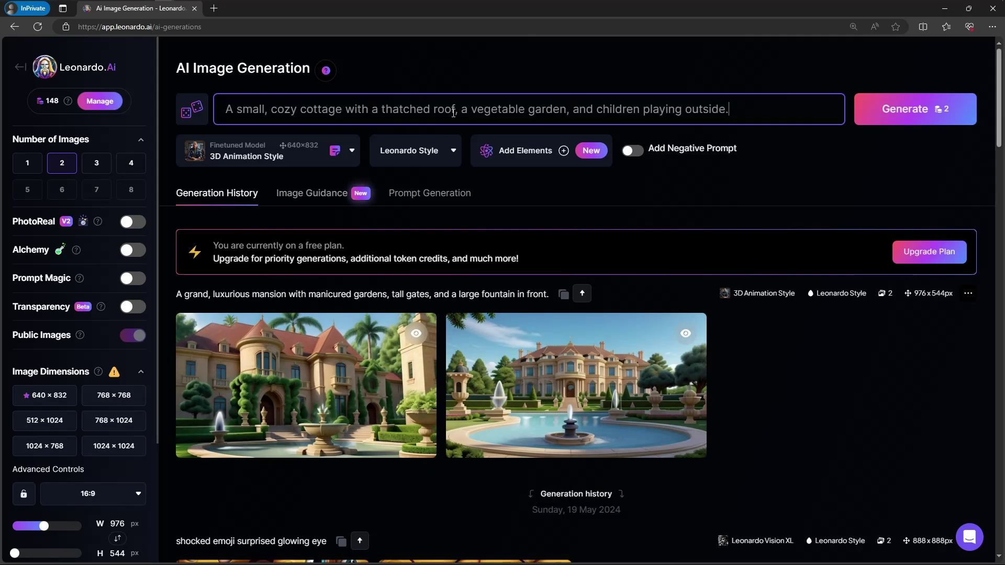
left_click(871, 104)
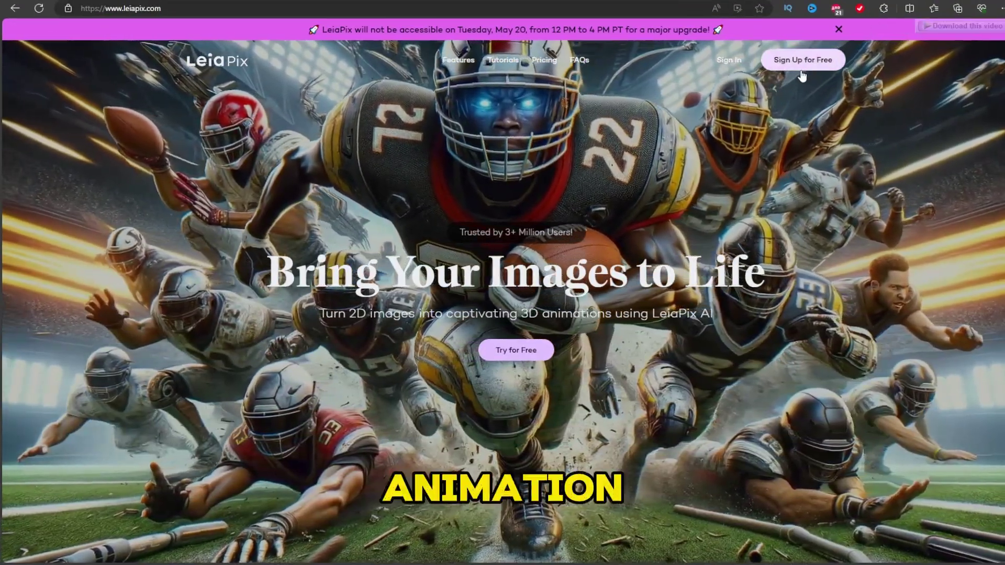
Step: Sign up for LeiaPix, apply a Zoom depth animation to the image, and open Export
left_click(802, 62)
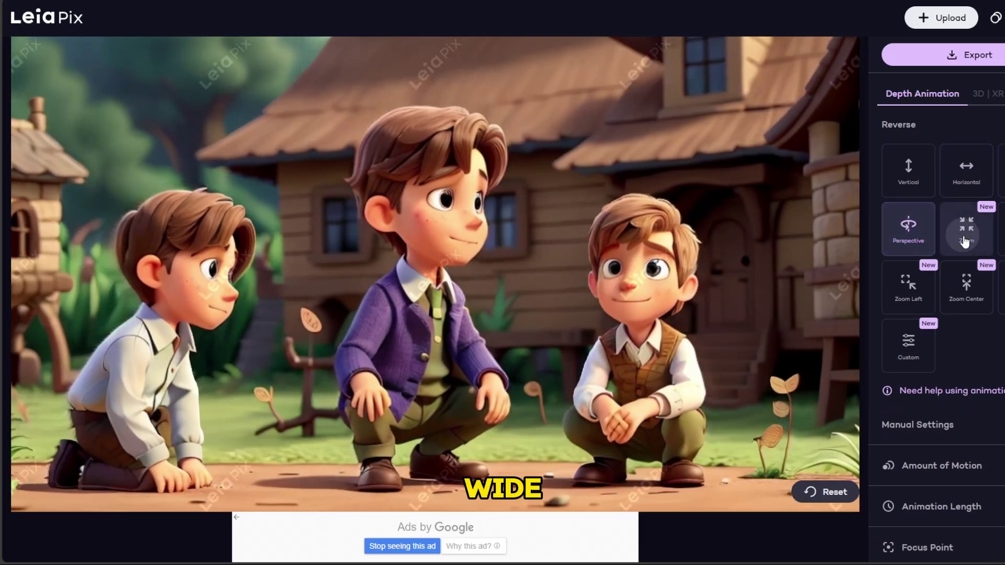
left_click(962, 233)
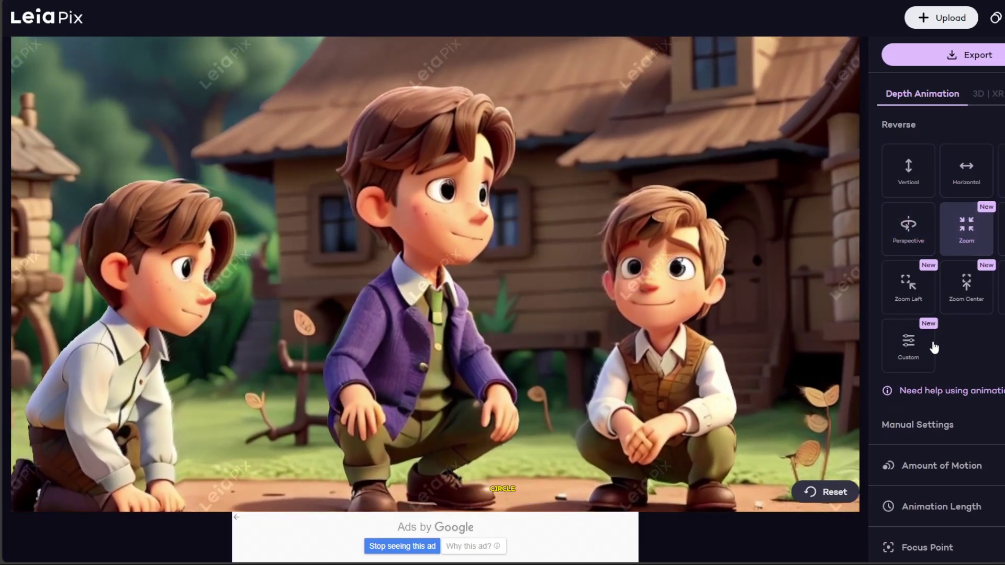
scroll(934, 346, "down", 3)
scroll(933, 344, "up", 2)
scroll(935, 312, "up", 2)
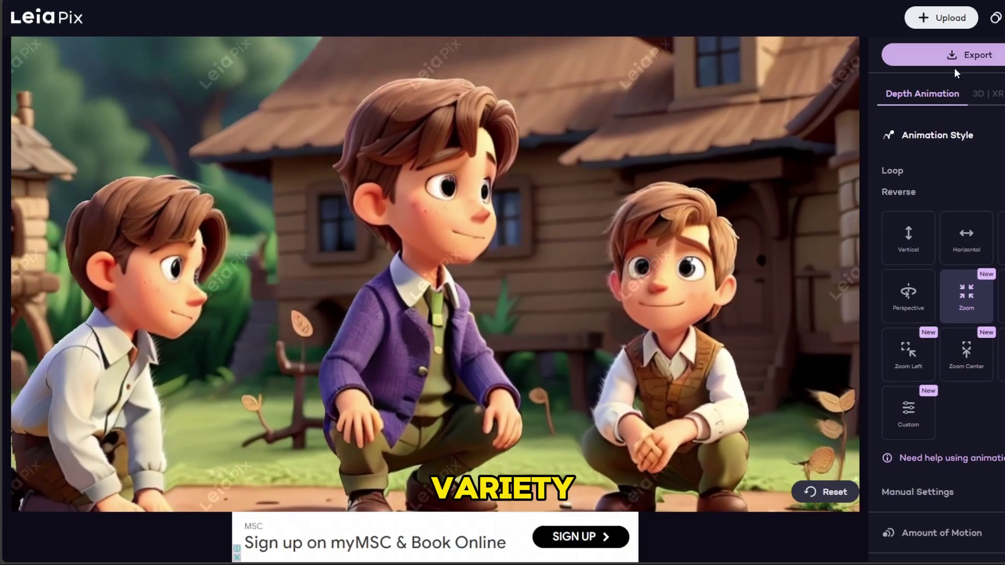
left_click(955, 65)
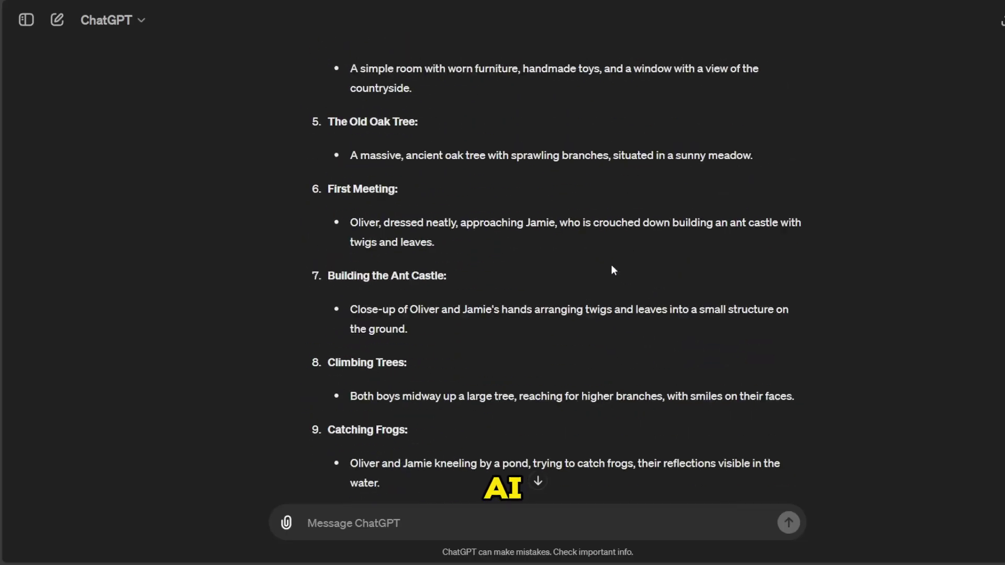
left_click_drag(353, 139, 622, 245)
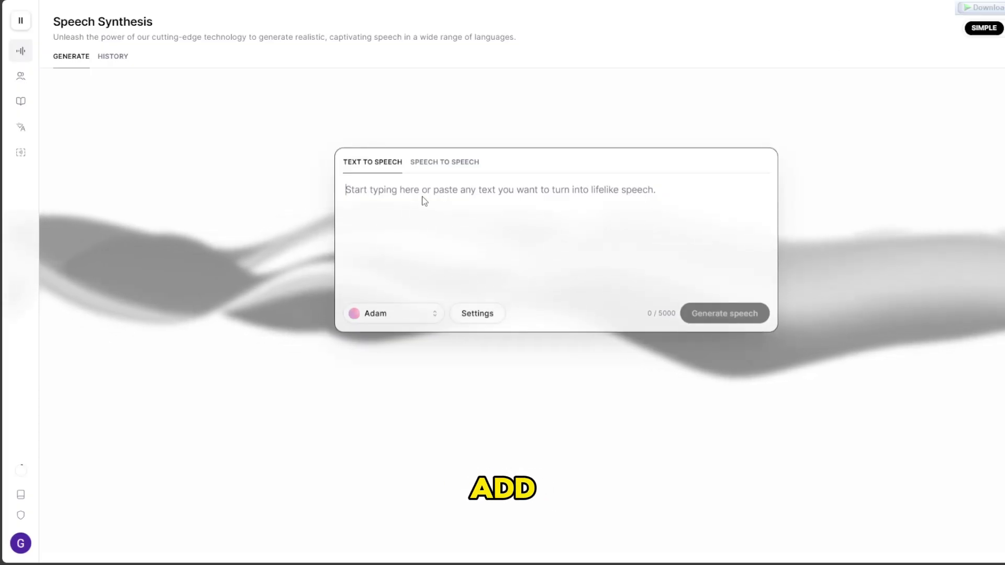
Step: Paste the story into Text to Speech and generate narration with the Adam voice
type("In the bustling town of Everwood, two boys, Oliver and Jamie, formed an unlikely friendship despite their contrasting backgrounds—Oliver, the son of wealthy bakers, and Jamie, the eldest of a hardworking, humble family. Their bond began one sunny afternoon by the old oak tree, where Jamie's imaginative ant castle captivated Oliver's curiosity. As they shared adventures and laughter, Oliver learned to appreciate simple joys while Jamie marveled at new experiences. When a storm damaged Jamie's home, Oliver's family welcomed them, further intertwining their lives. Years later, Oliver, a compassionate businessman, and Jamie, a beloved storyteller, remained inseparable, their friendship a testament to the power of love and understanding bridging any divide.")
left_click(408, 335)
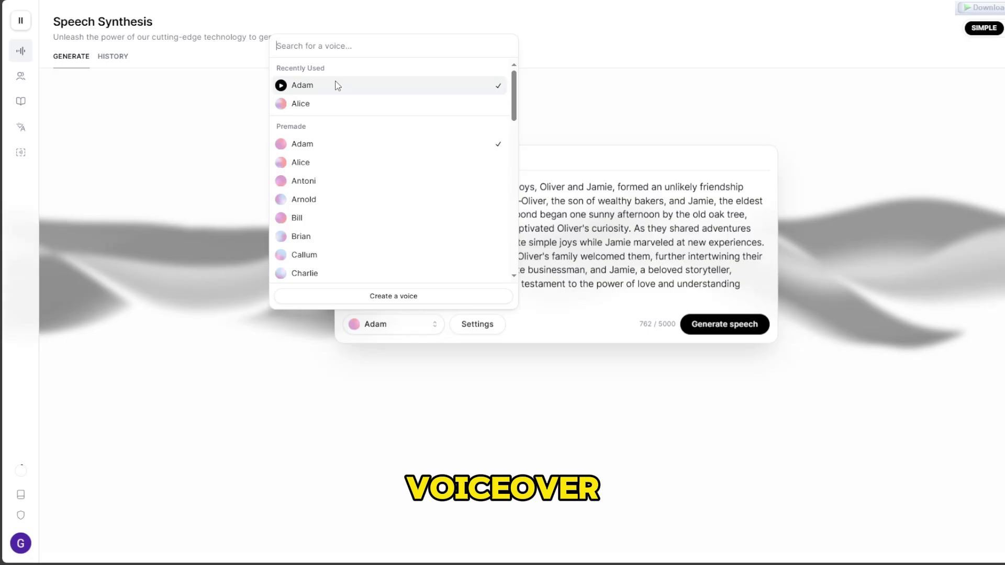
left_click(336, 86)
left_click(702, 325)
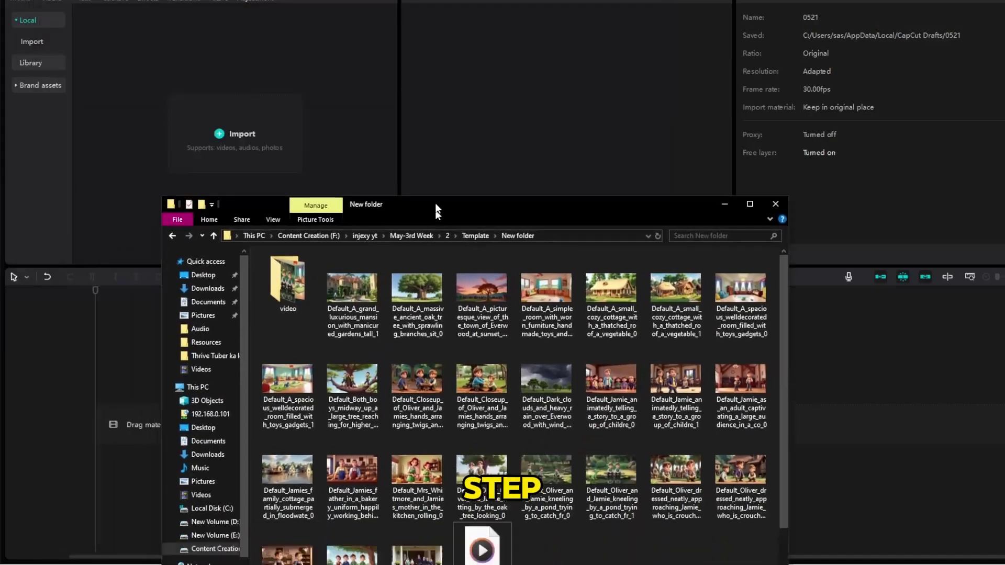
scroll(549, 354, "down", 1)
Step: Import all story files, place the voiceover on the timeline, and add the animated clips
key("ctrl+a")
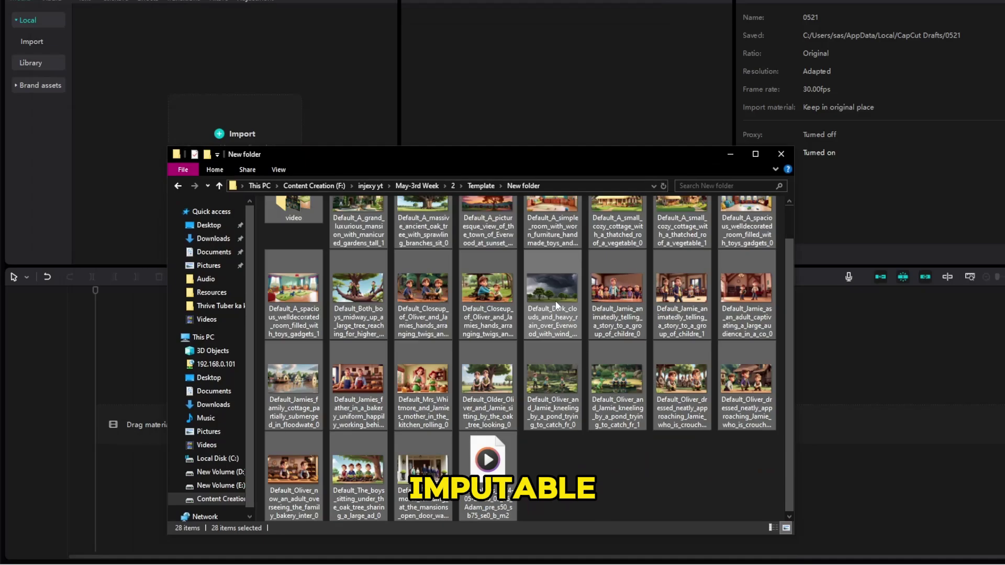
scroll(253, 179, "down", 4)
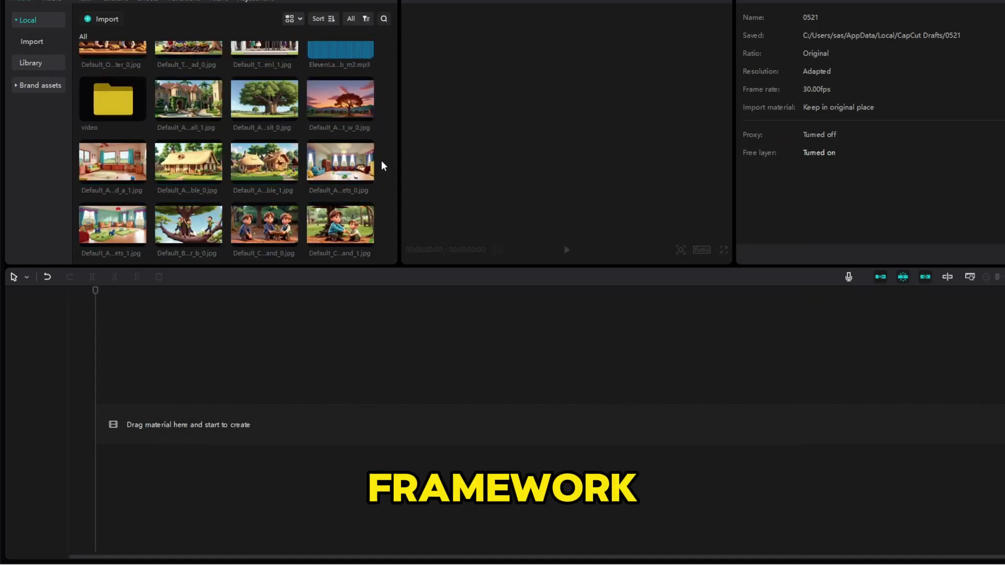
scroll(190, 225, "up", 1)
scroll(189, 225, "up", 2)
left_click_drag(333, 152, 99, 429)
double_click(128, 222)
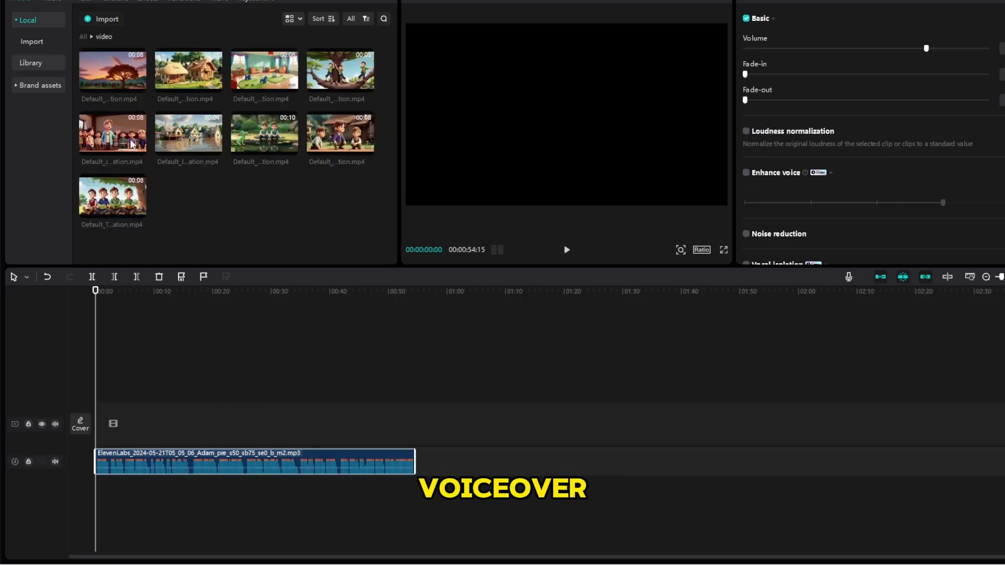
left_click(83, 38)
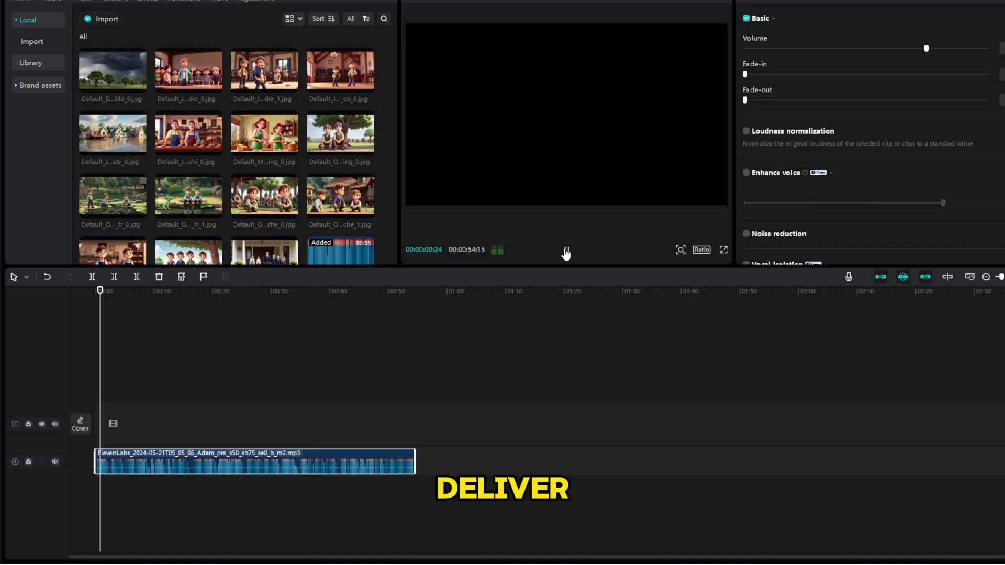
left_click(566, 253)
key("Home")
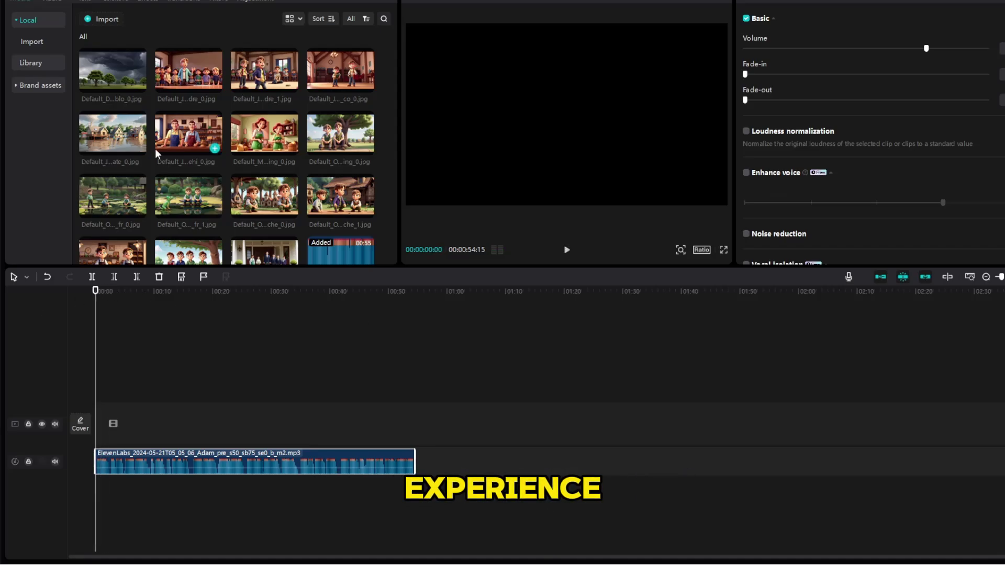
scroll(156, 154, "down", 3)
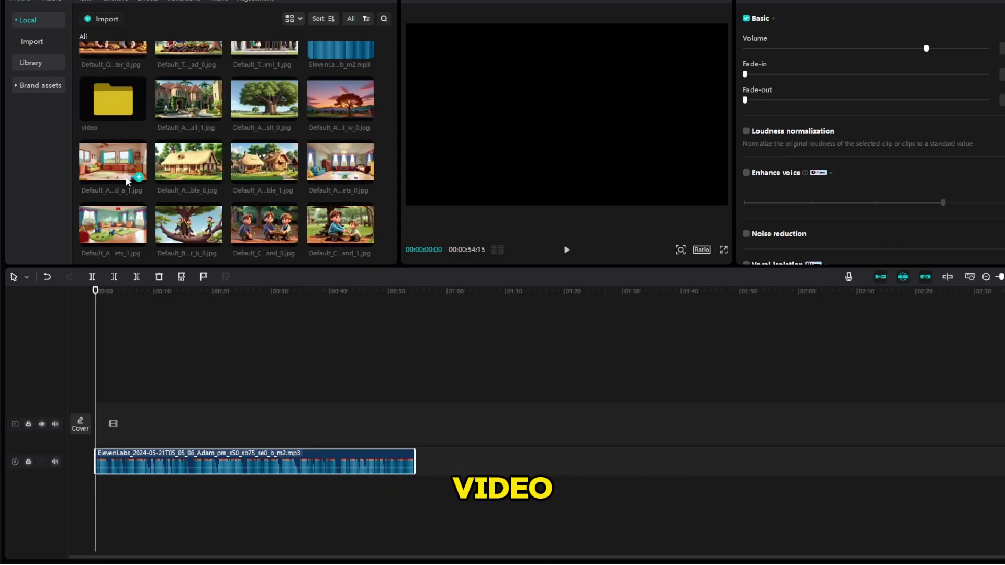
scroll(127, 180, "up", 1)
left_click_drag(188, 149, 110, 425)
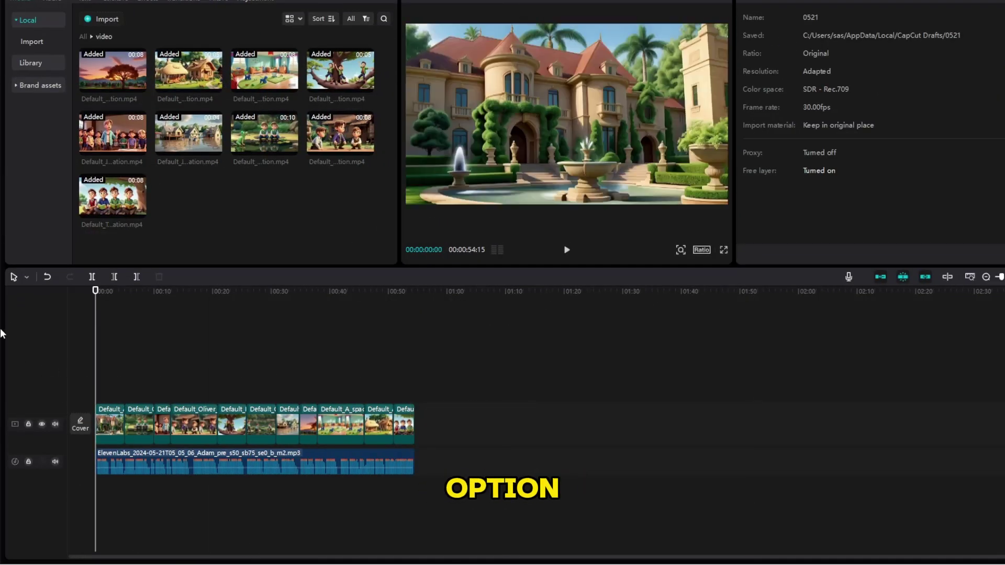
Step: Generate English auto captions from the voiceover
left_click(84, 5)
left_click(36, 23)
left_click(216, 149)
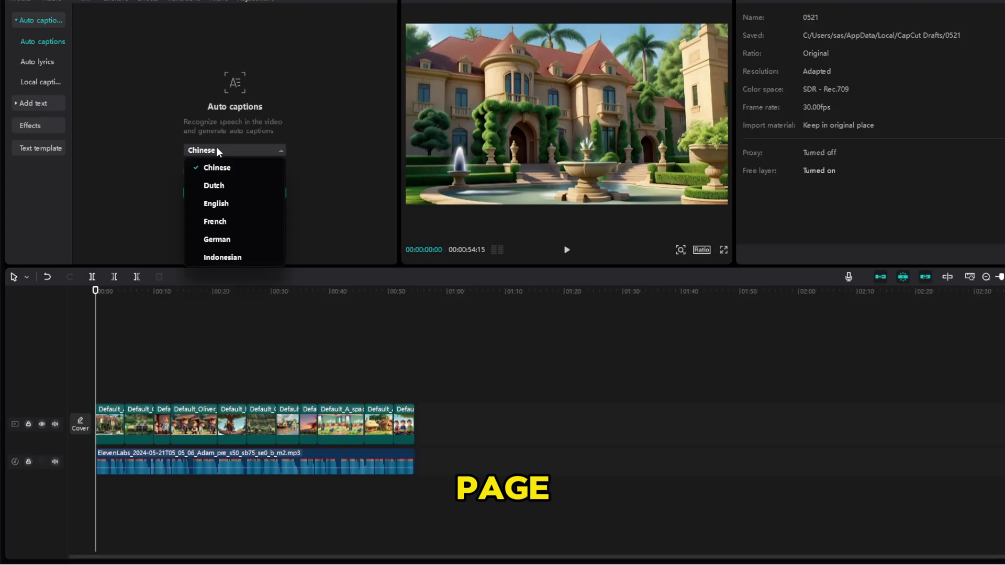
left_click(216, 205)
left_click(236, 195)
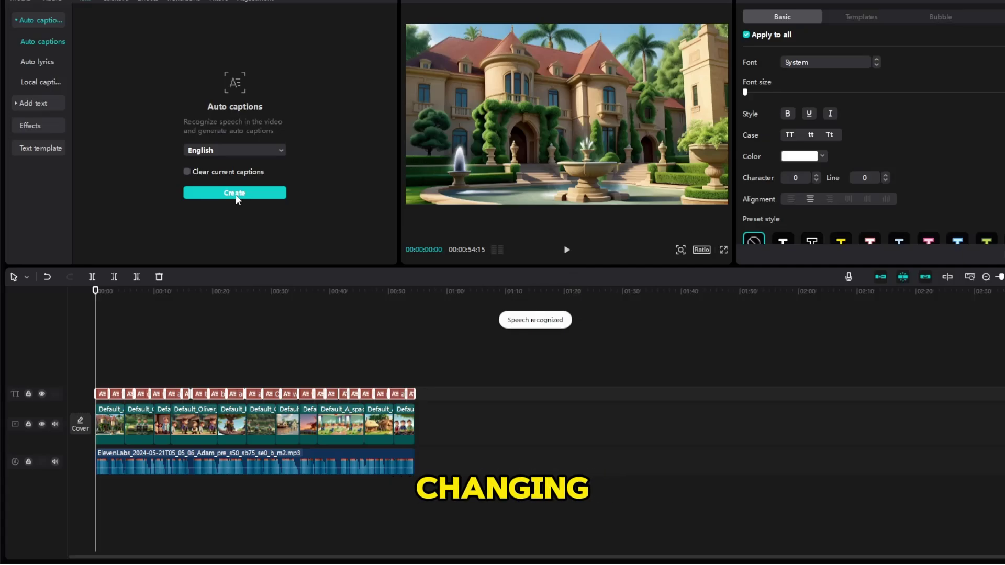
Step: Style the captions with ZY Elegant font, a larger size, and a yellow preset
left_click(817, 63)
left_click(824, 119)
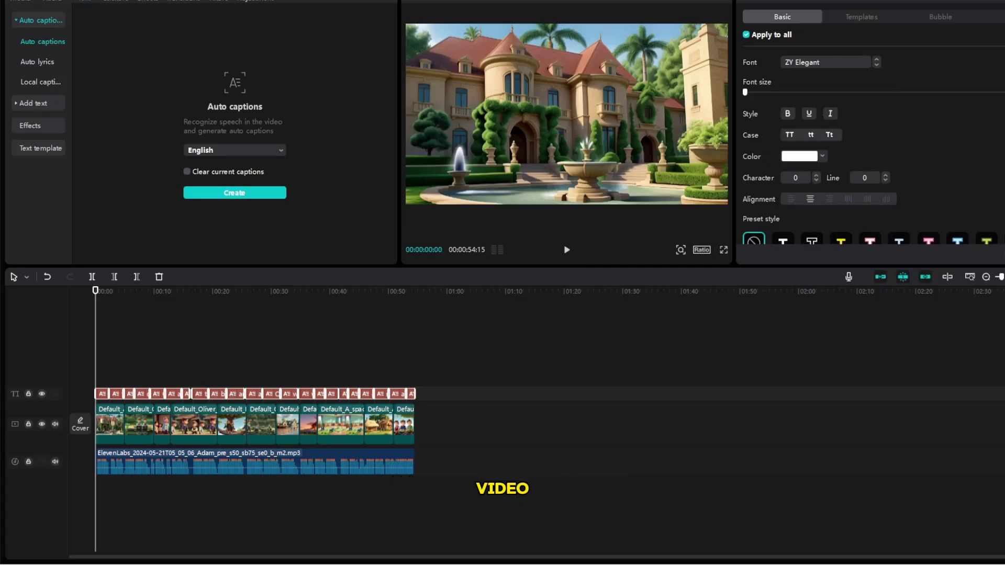
left_click(100, 321)
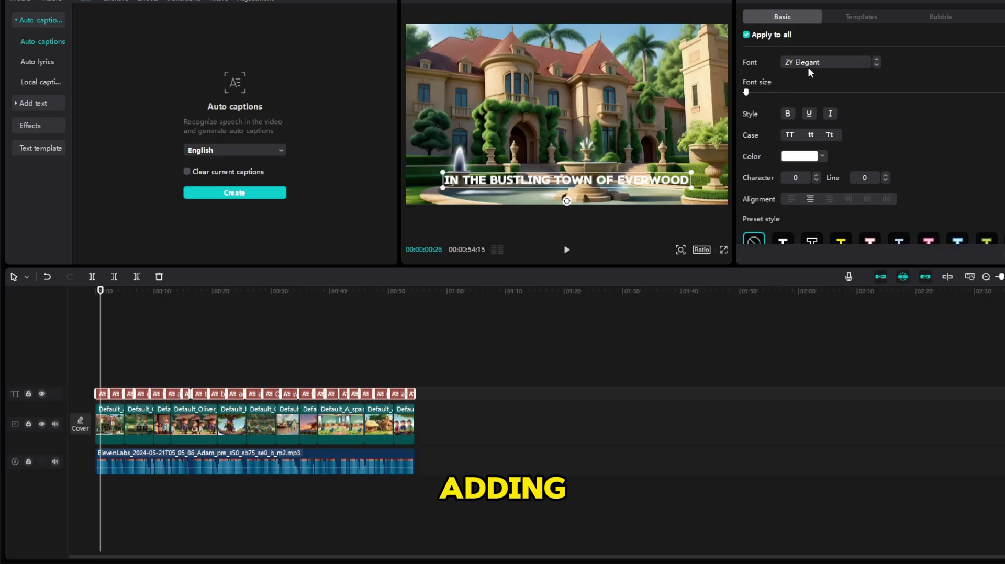
left_click(852, 17)
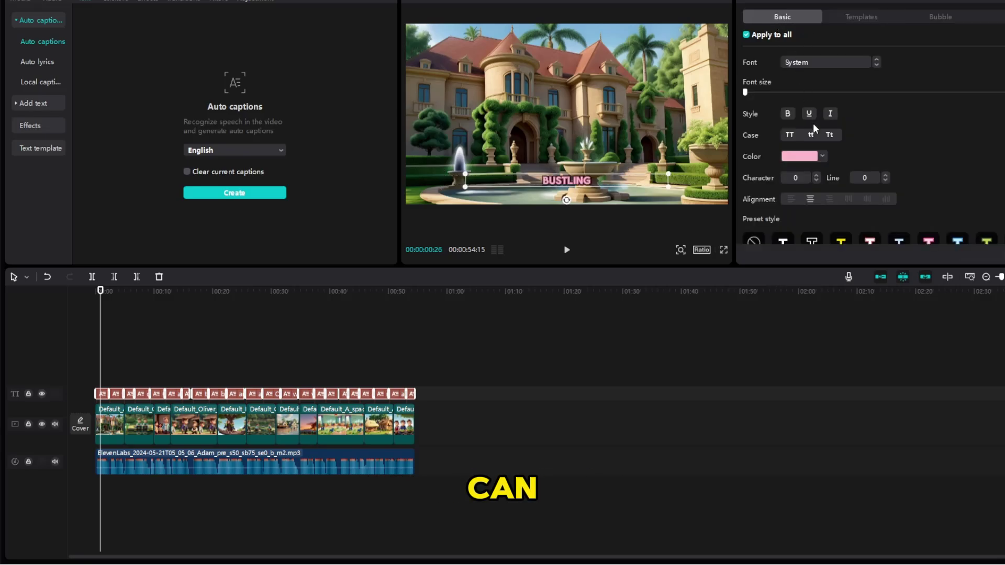
left_click_drag(744, 93, 747, 92)
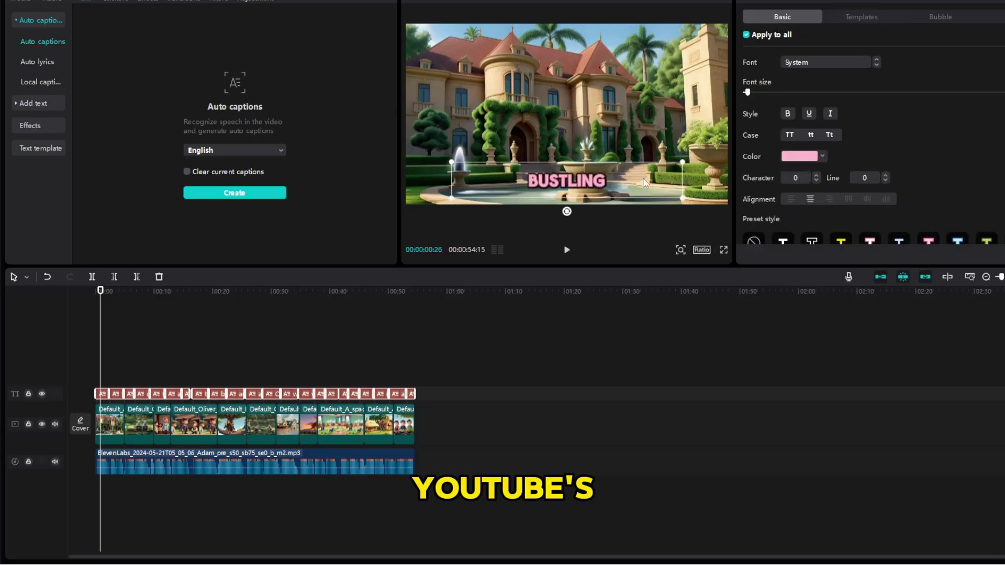
scroll(901, 167, "down", 5)
scroll(901, 167, "up", 3)
scroll(901, 167, "up", 1)
left_click(899, 156)
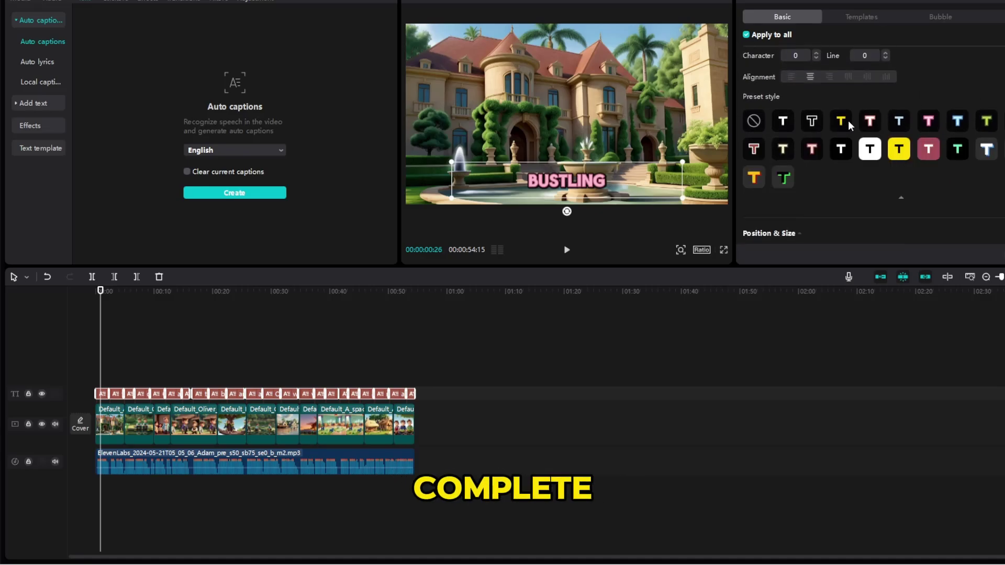
scroll(801, 133, "up", 3)
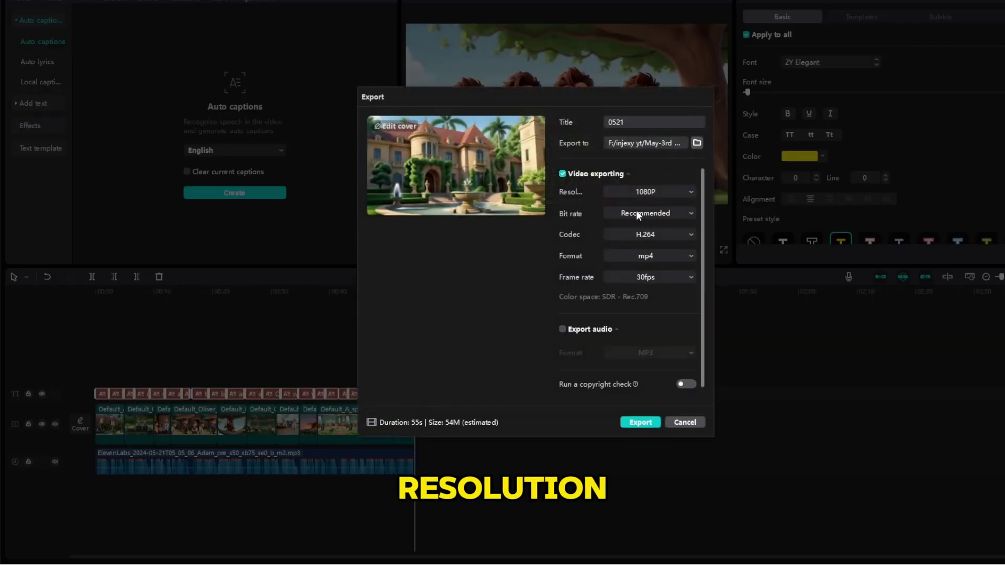
Step: Set export resolution to 4K and frame rate to 60fps, then start exporting
left_click(640, 192)
left_click(659, 280)
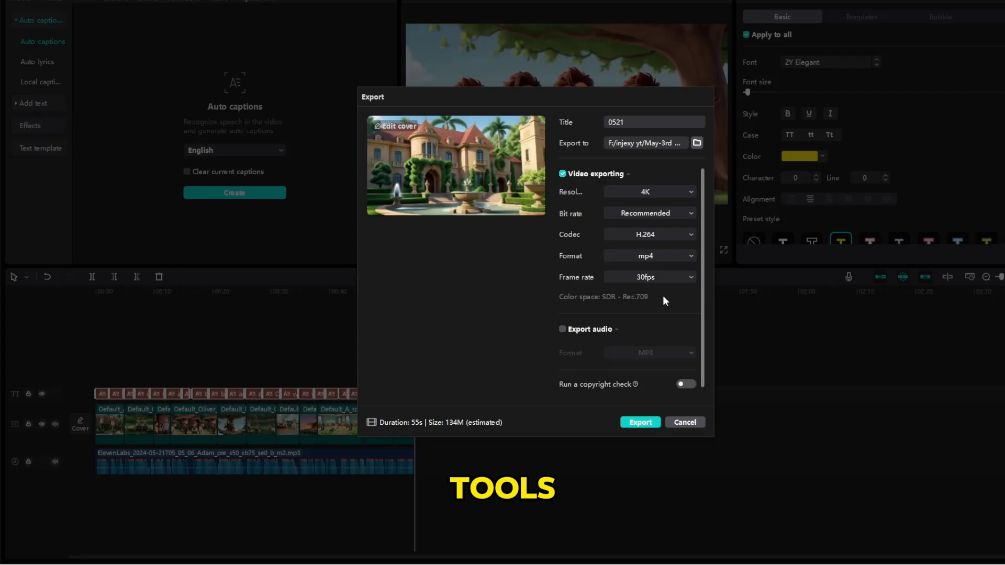
left_click(656, 277)
left_click(636, 366)
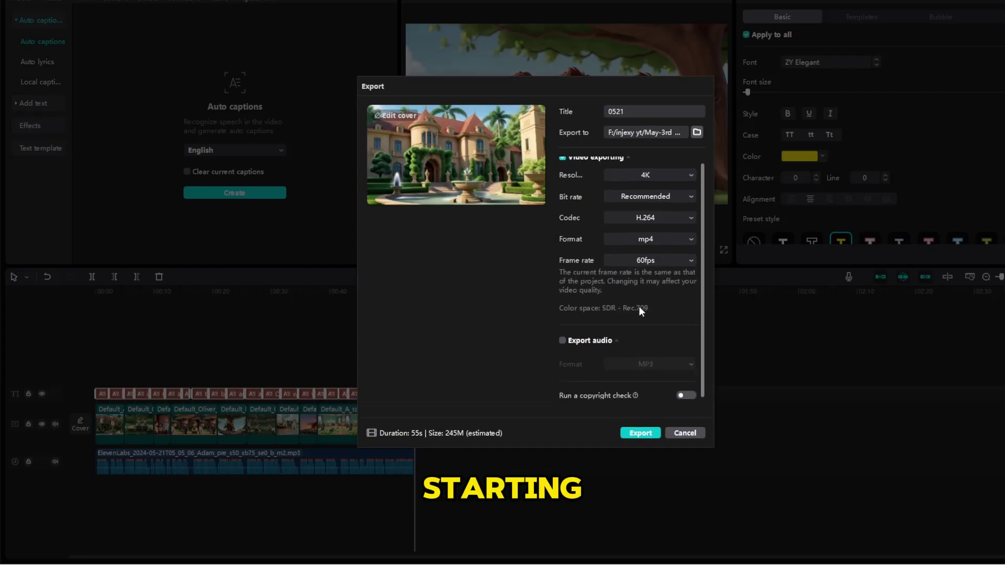
left_click(642, 430)
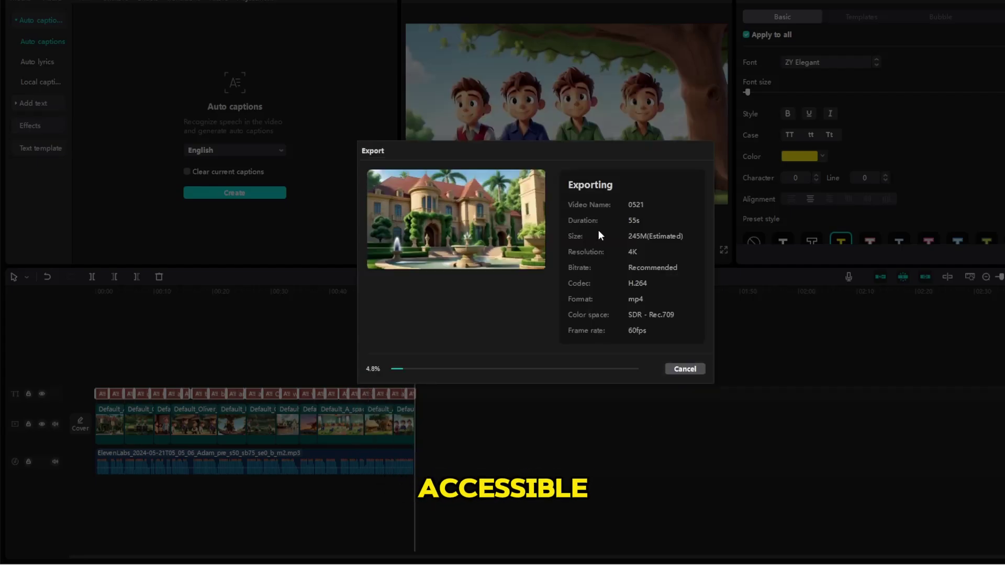